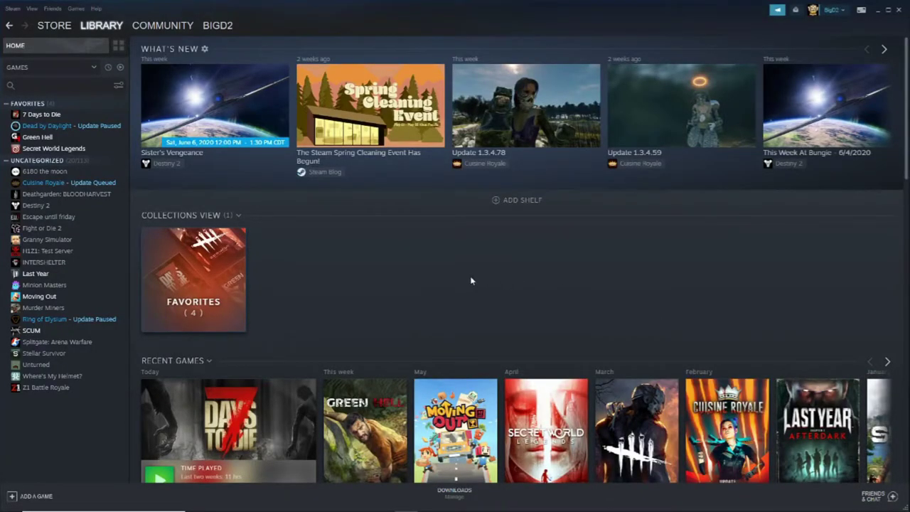
Browse the local files of 7 Days to Die from the Steam library, minimize Steam and maximize the game folder window
right_click(44, 119)
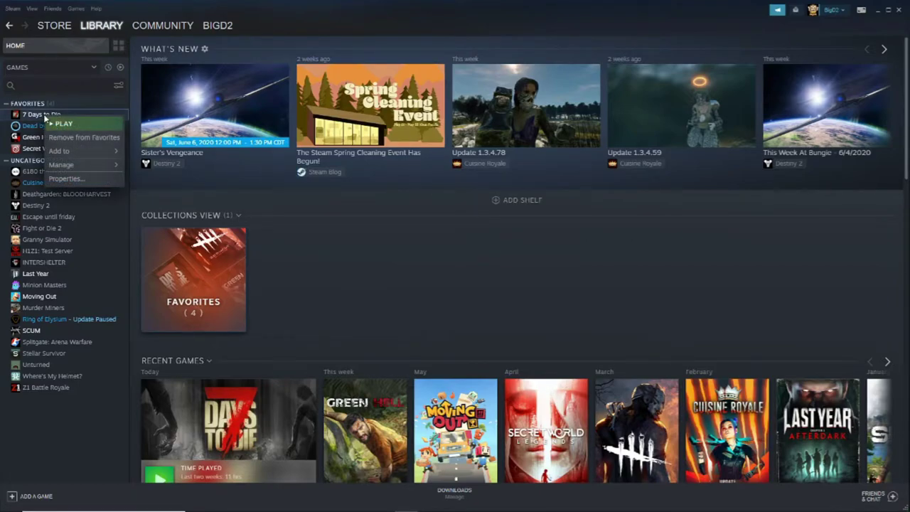
mouse_move(76, 166)
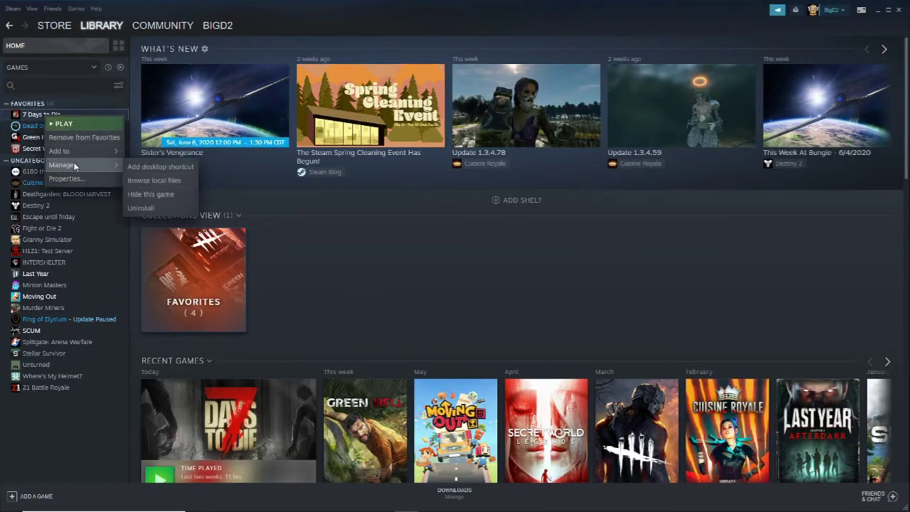
click(162, 182)
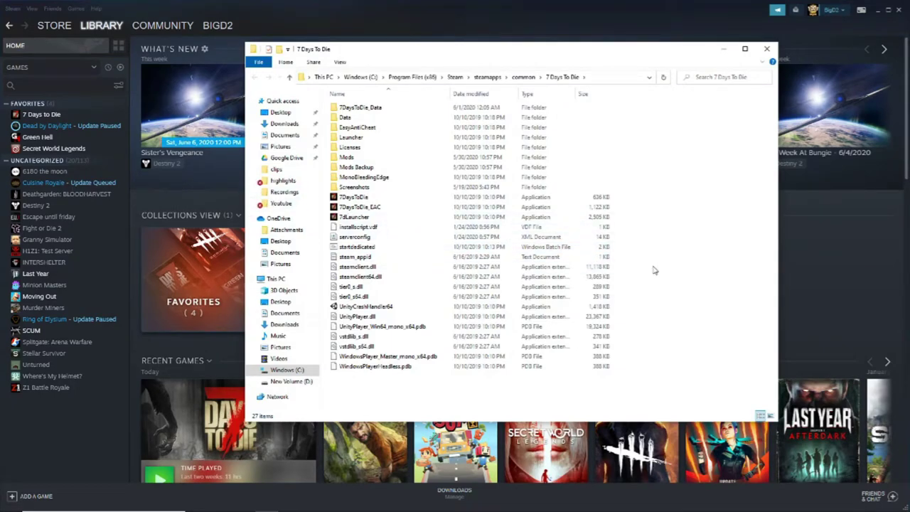
click(880, 11)
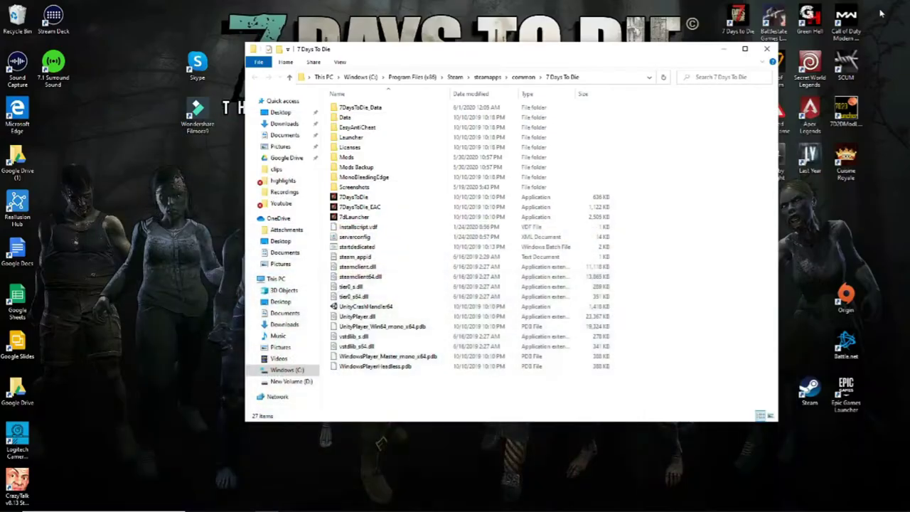
click(744, 48)
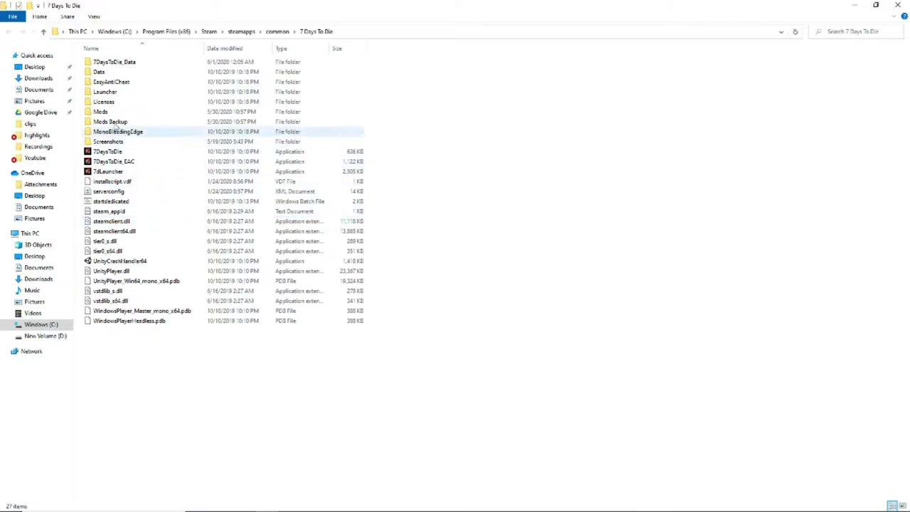
click(40, 16)
click(104, 13)
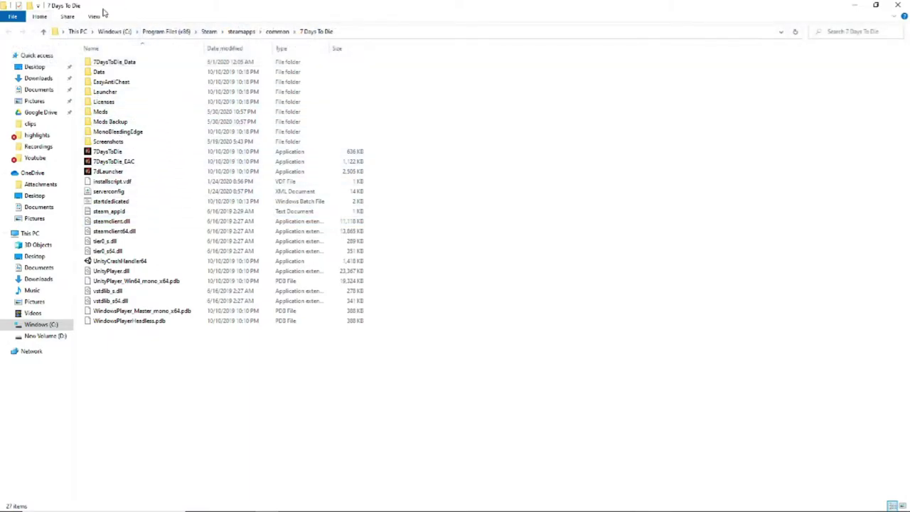
click(43, 19)
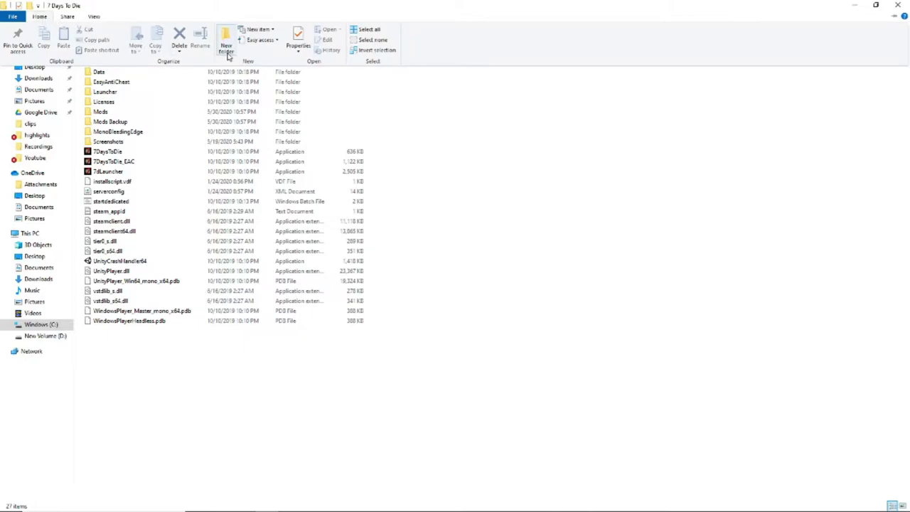
click(529, 208)
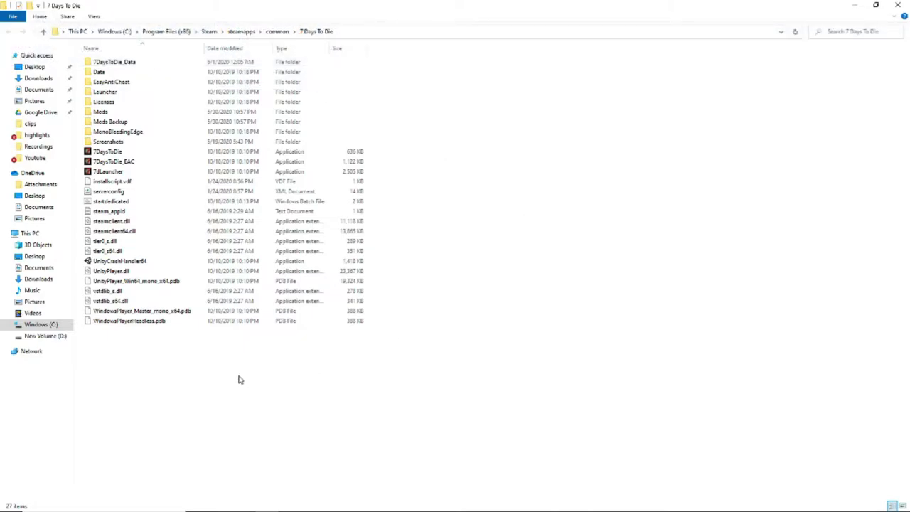
right_click(202, 377)
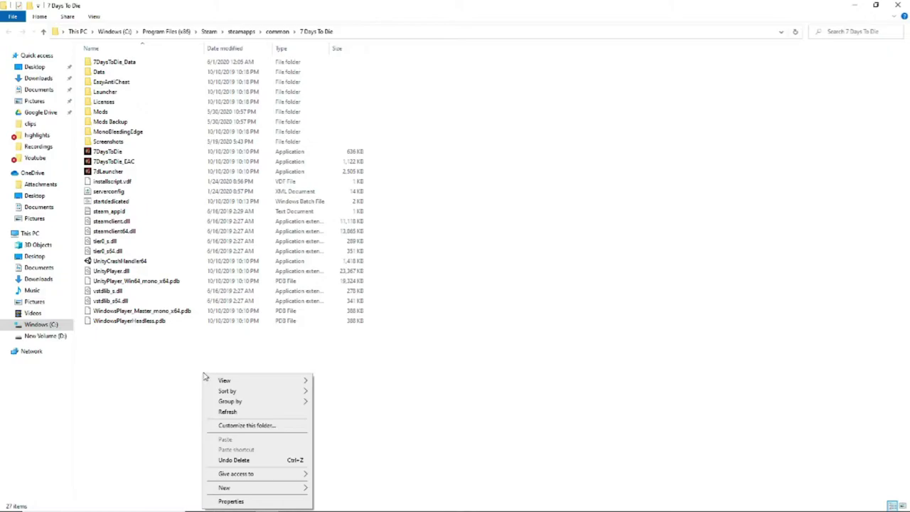
mouse_move(275, 488)
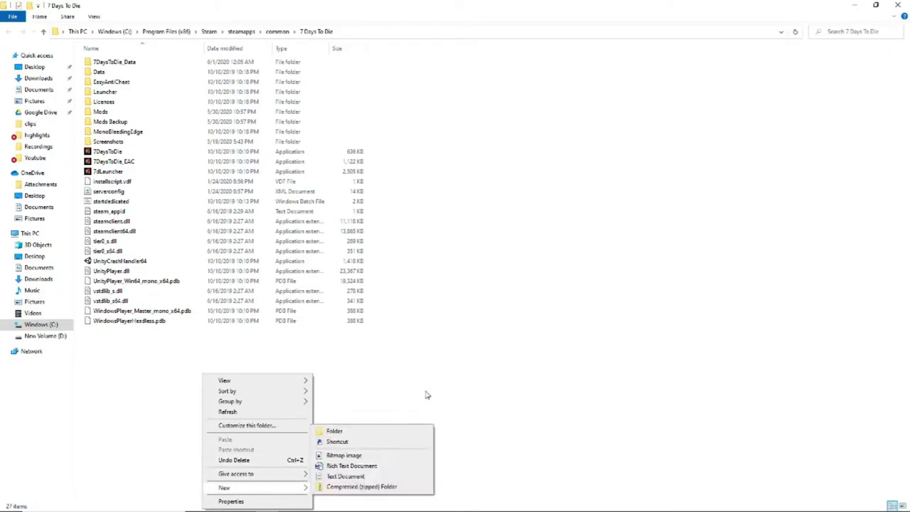
right_click(484, 126)
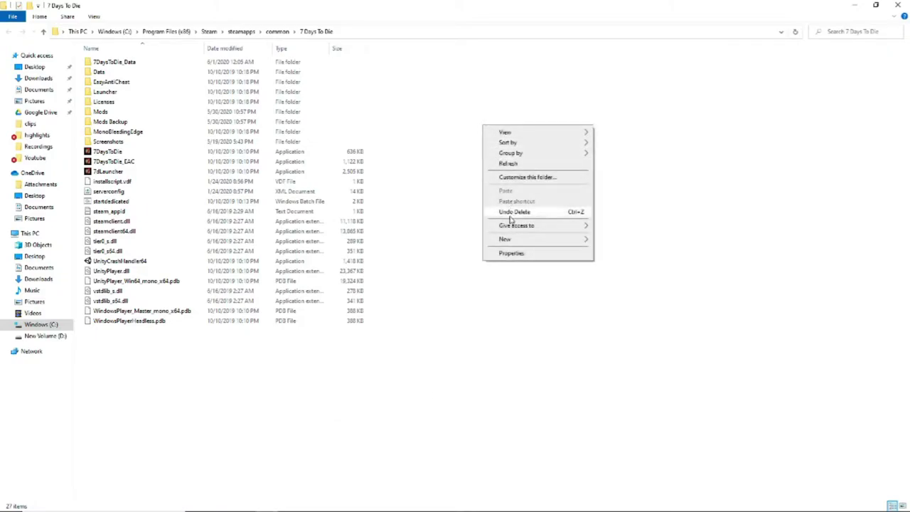
mouse_move(508, 239)
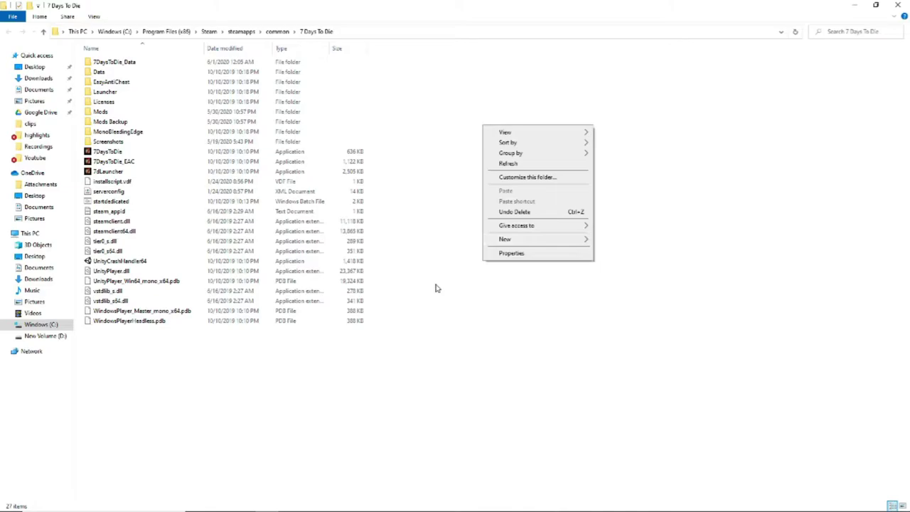
click(419, 317)
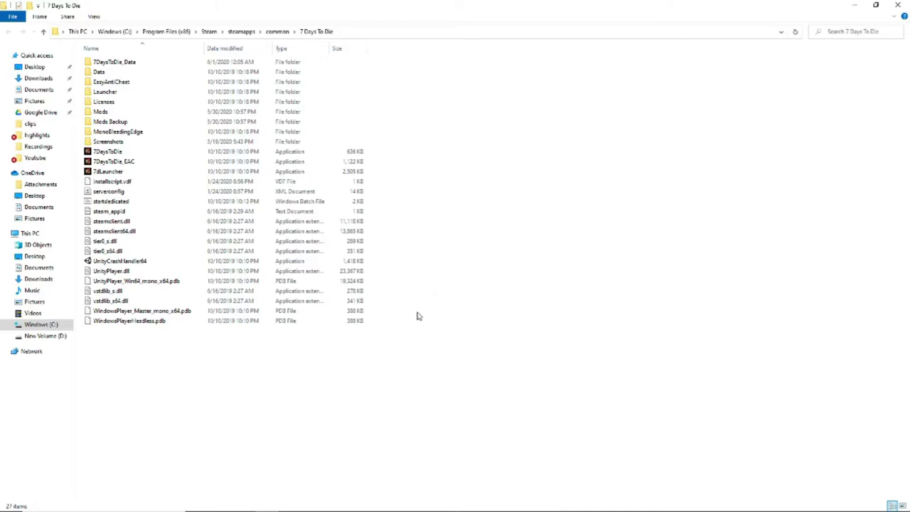
Examine the contents of the game's Mods folder, return to the 7 Days To Die folder and minimize its window
click(99, 115)
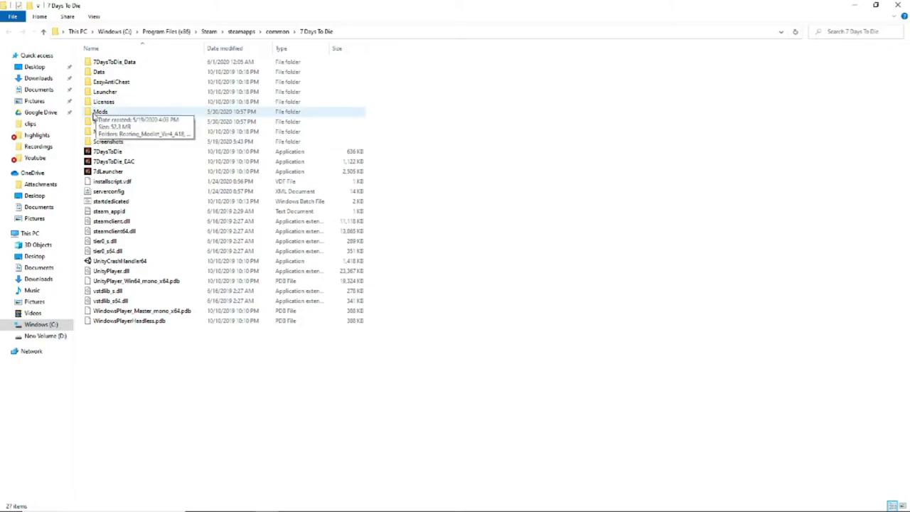
double_click(101, 112)
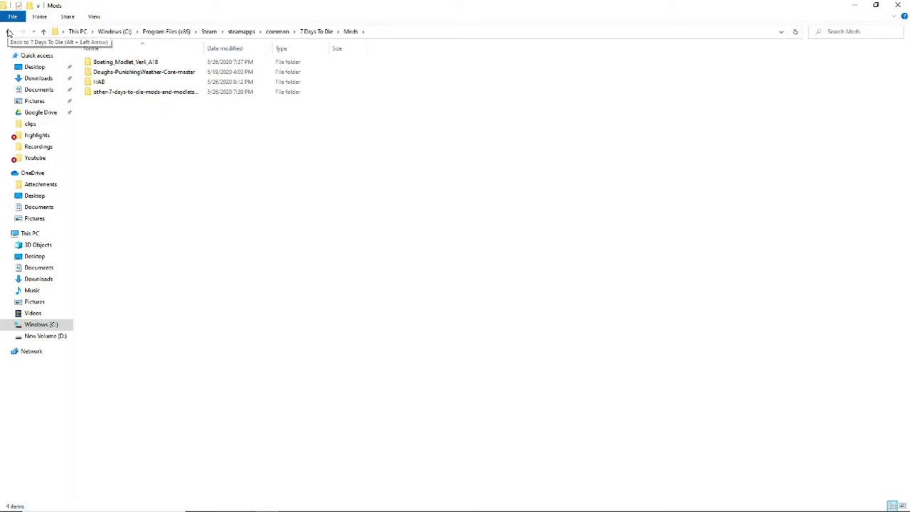
click(9, 32)
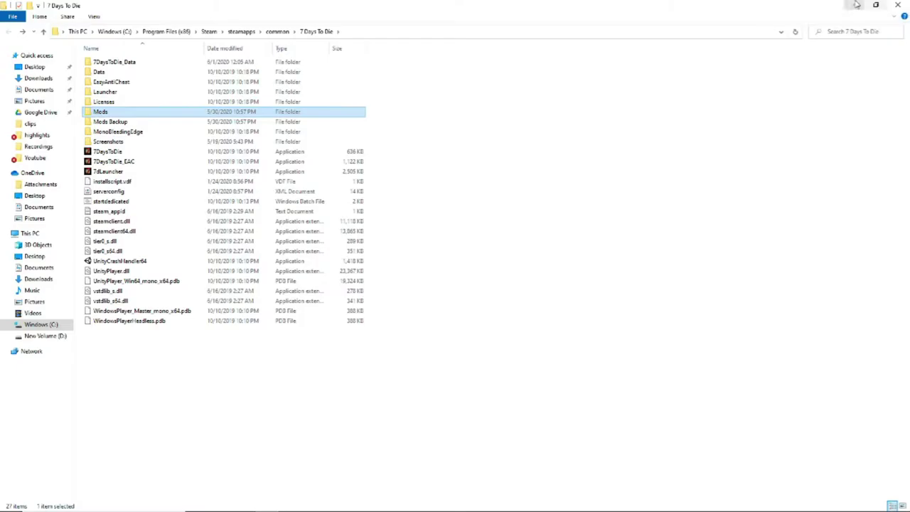
click(876, 5)
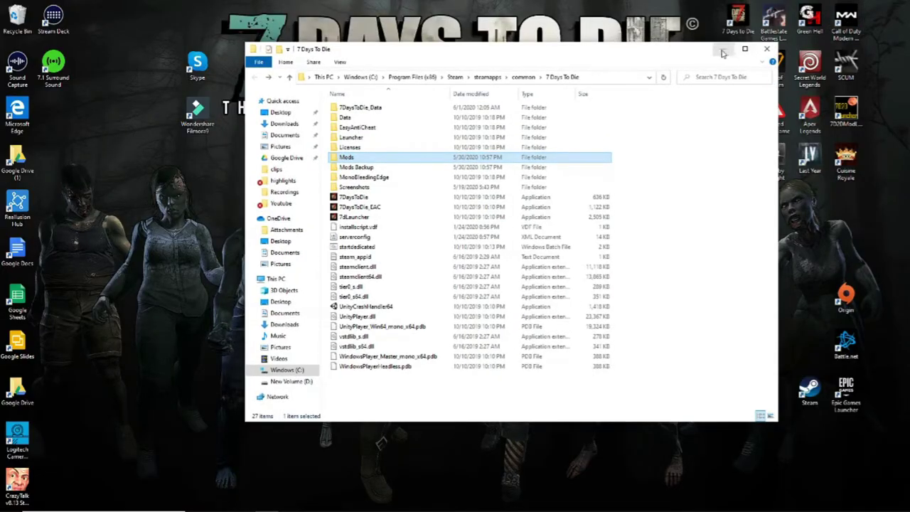
click(724, 50)
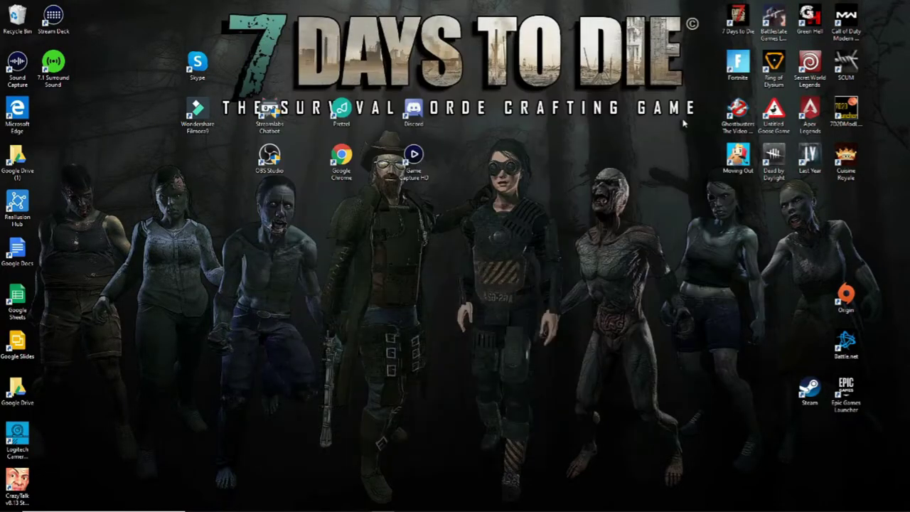
Open Google Chrome and search the web for "7 days to die mods"
double_click(341, 157)
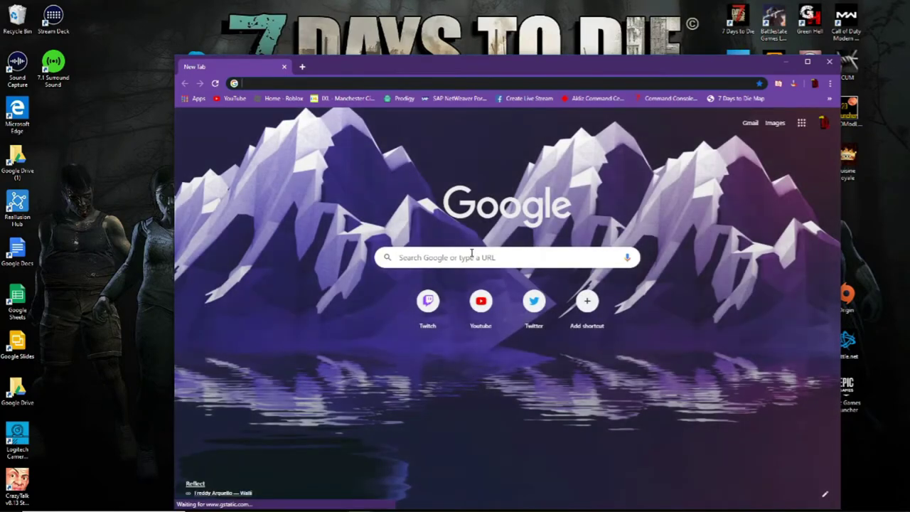
text(7)
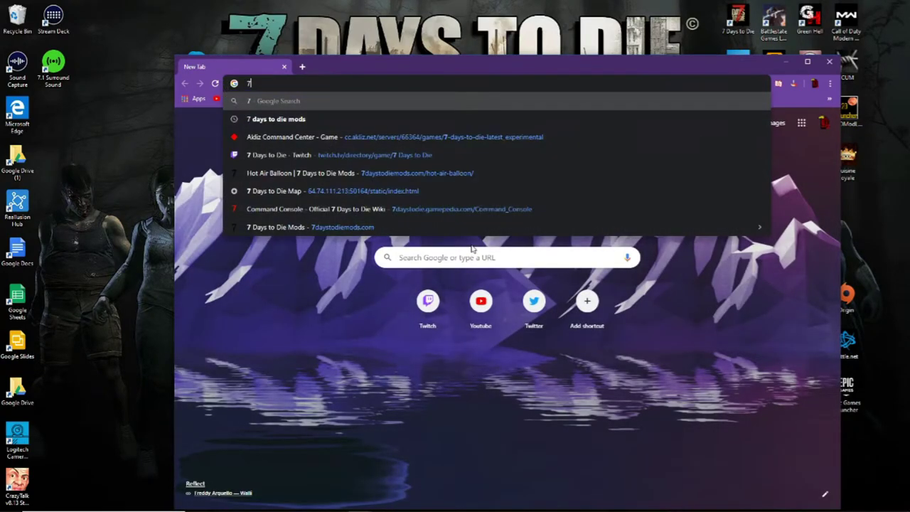
text( days to )
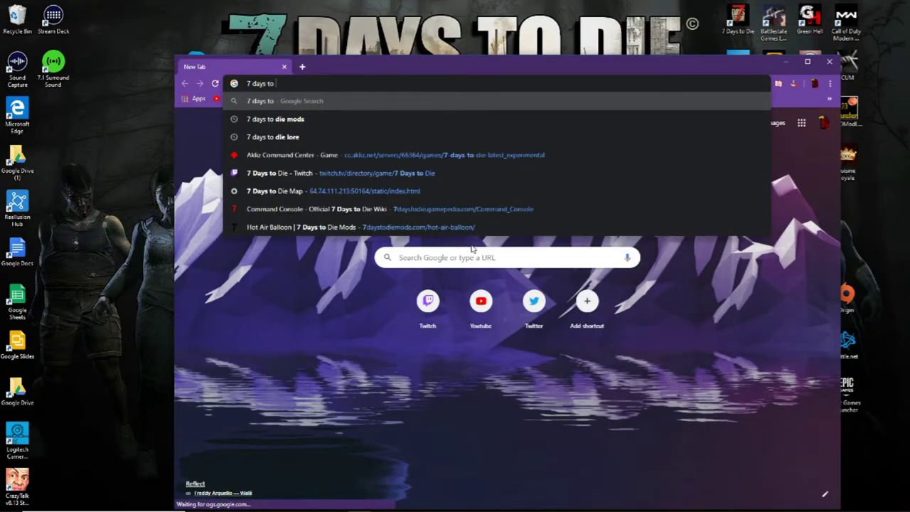
text(die mods)
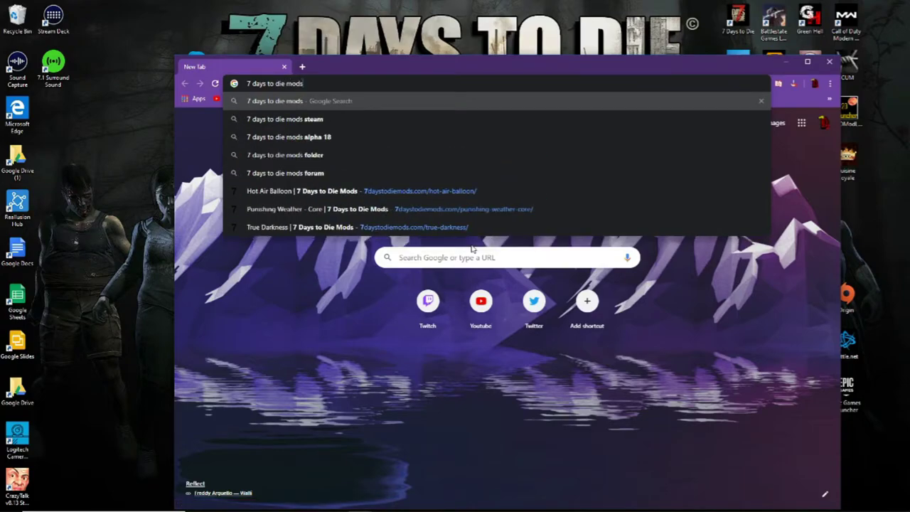
key(Return)
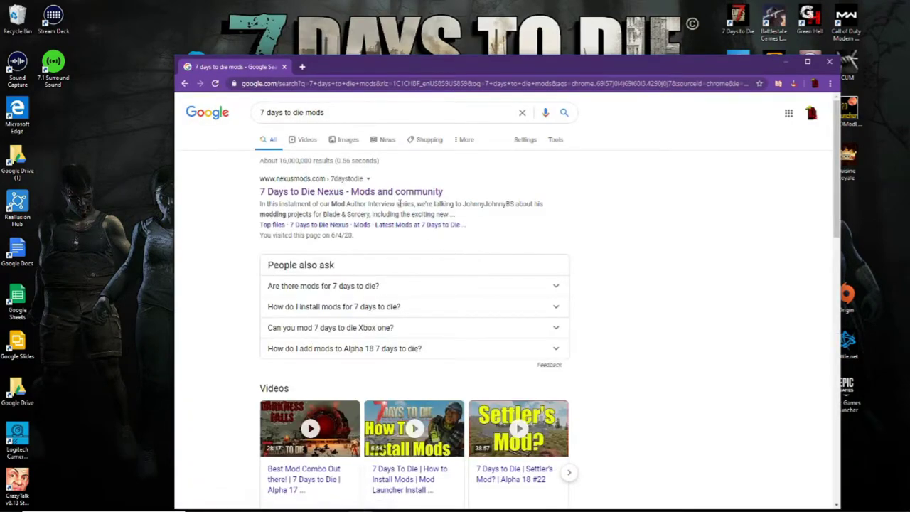
Open the 7daystodiemods.com search result, go to its Alpha 18 Mods category and maximize the browser window
scroll(370, 265, down, 2)
scroll(380, 285, down, 2)
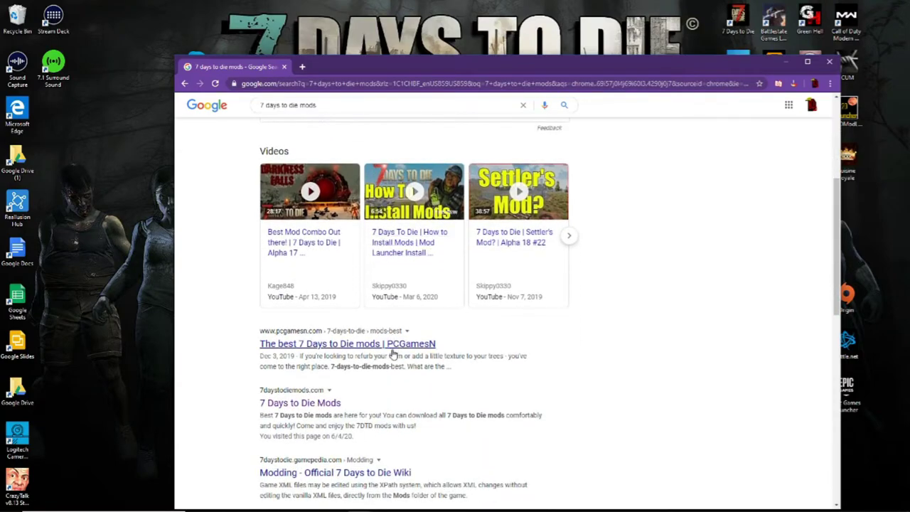
scroll(399, 349, down, 1)
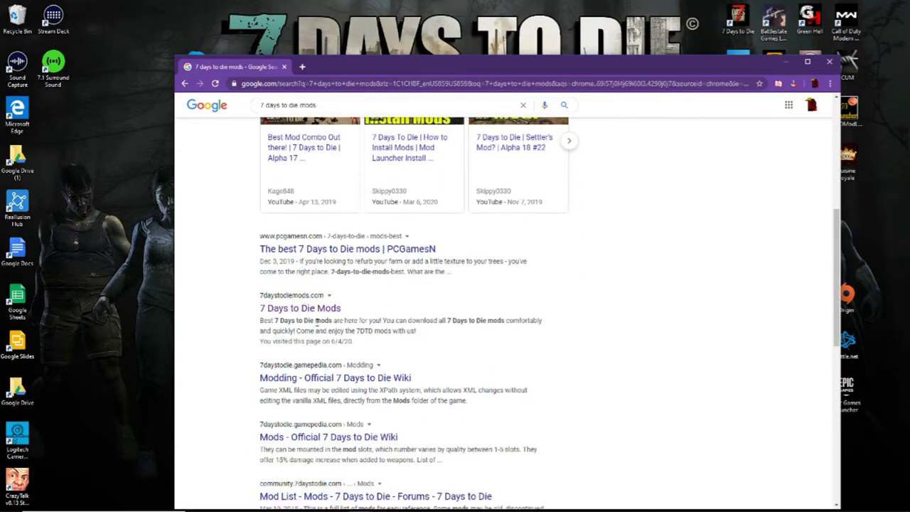
click(329, 311)
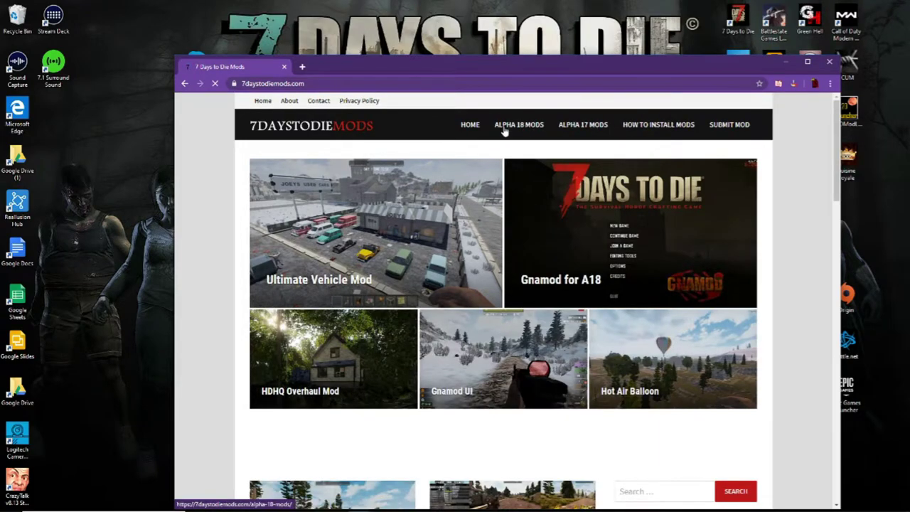
click(808, 62)
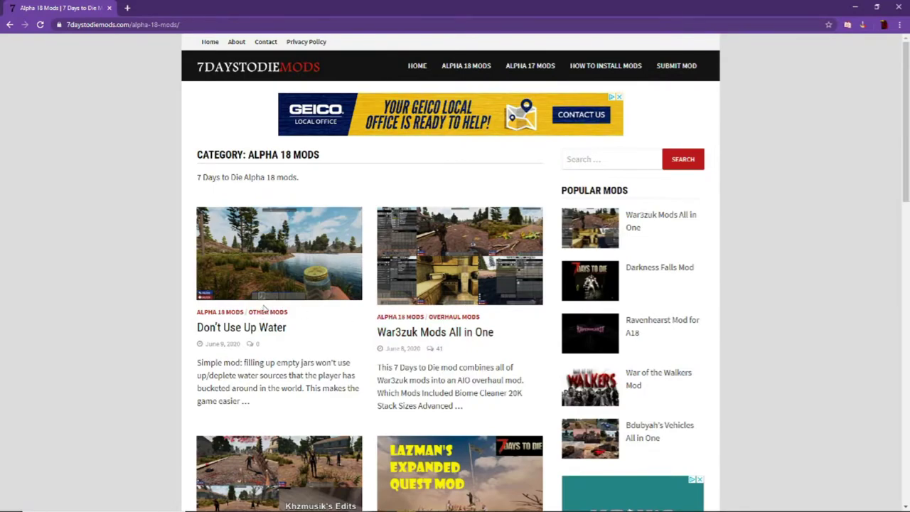
Look through the first page of Alpha 18 mods to see which mods are offered
scroll(263, 307, down, 3)
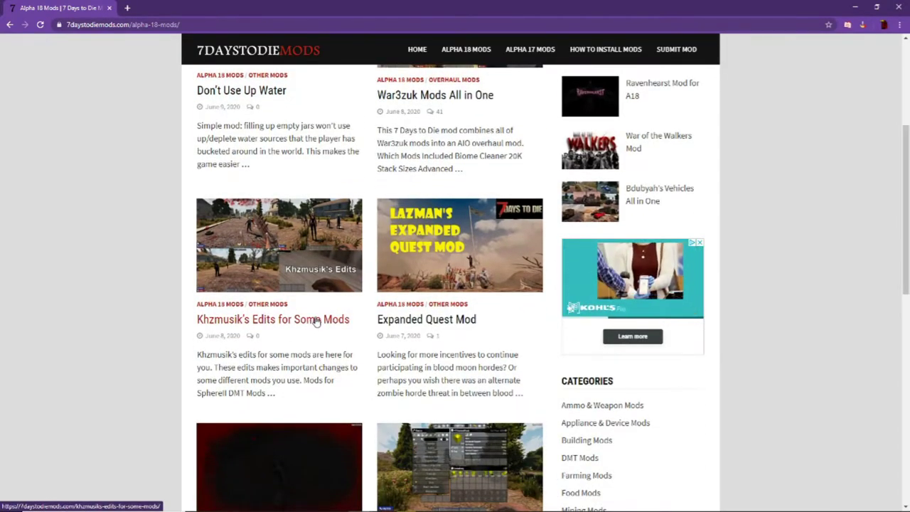
scroll(316, 322, down, 2)
scroll(316, 322, down, 1)
scroll(316, 321, up, 2)
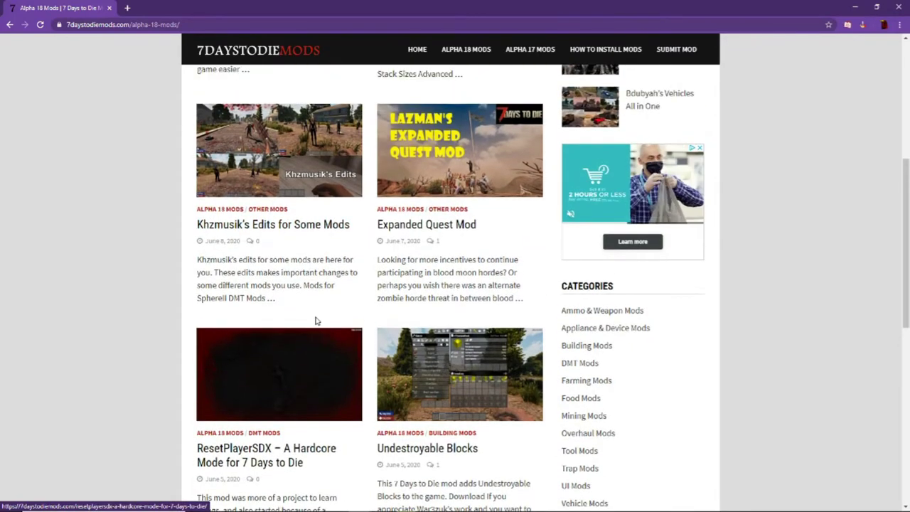
scroll(316, 318, down, 3)
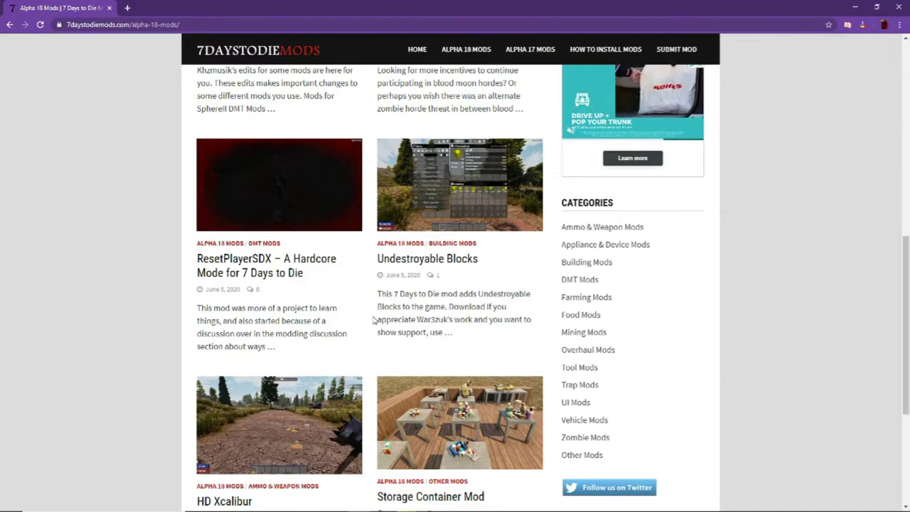
scroll(373, 321, down, 1)
scroll(373, 321, down, 1)
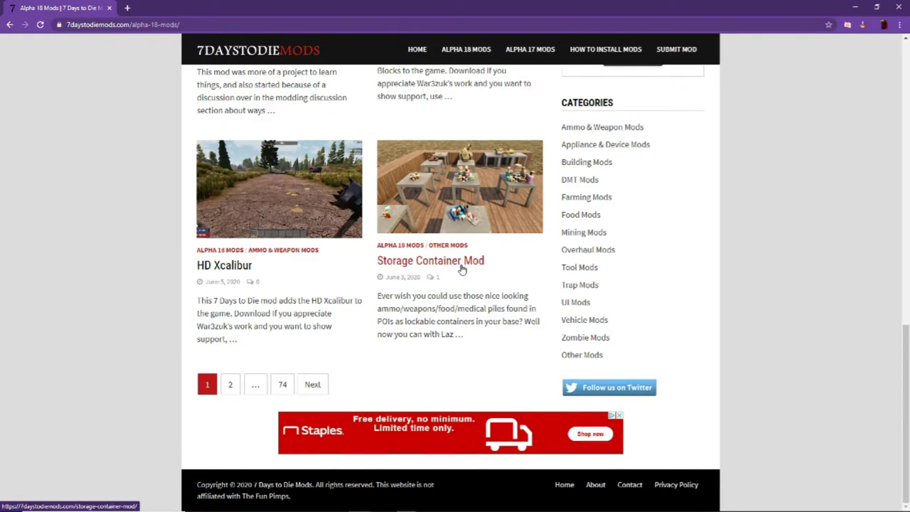
scroll(463, 340, up, 15)
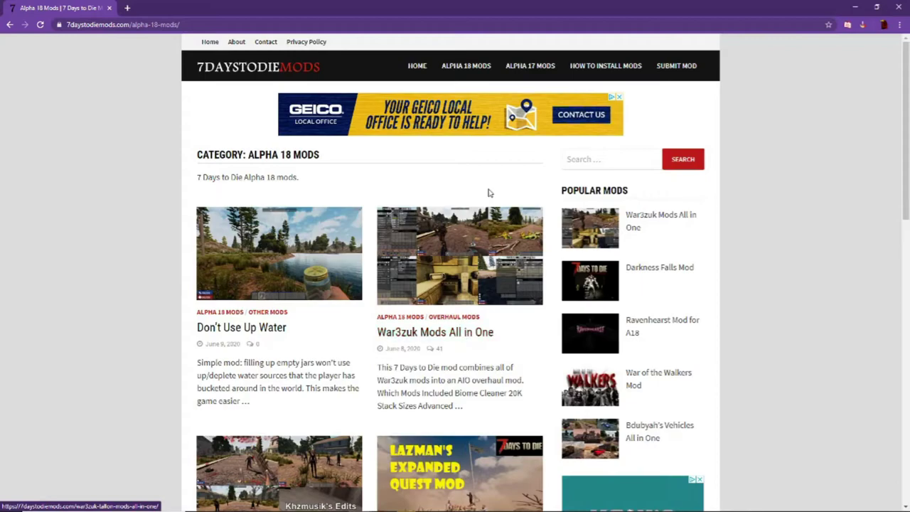
Search the 7 Days to Die Mods site for "weapon mods"
click(612, 160)
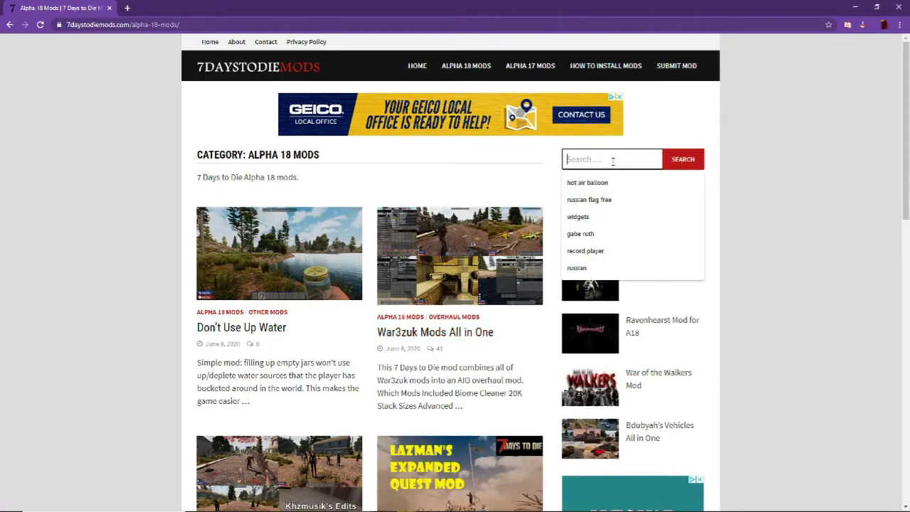
text(weapon mods)
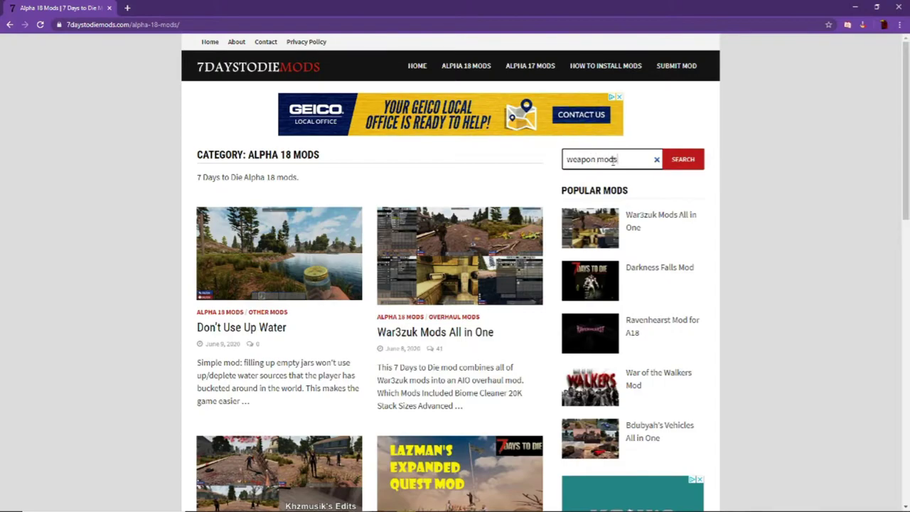
key(Return)
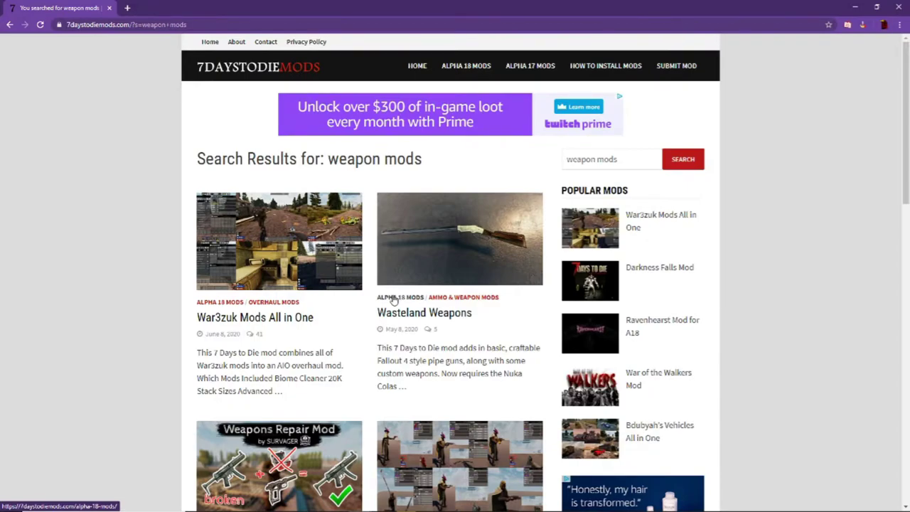
Browse the weapon mods results through to the second page and open the Golf Cart and Golf Club Melee Weapon mod
scroll(345, 320, down, 4)
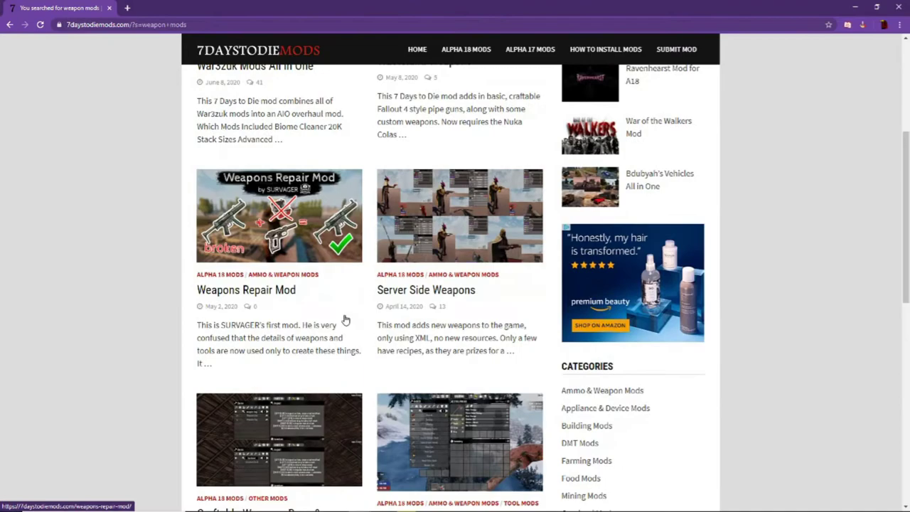
scroll(368, 317, down, 2)
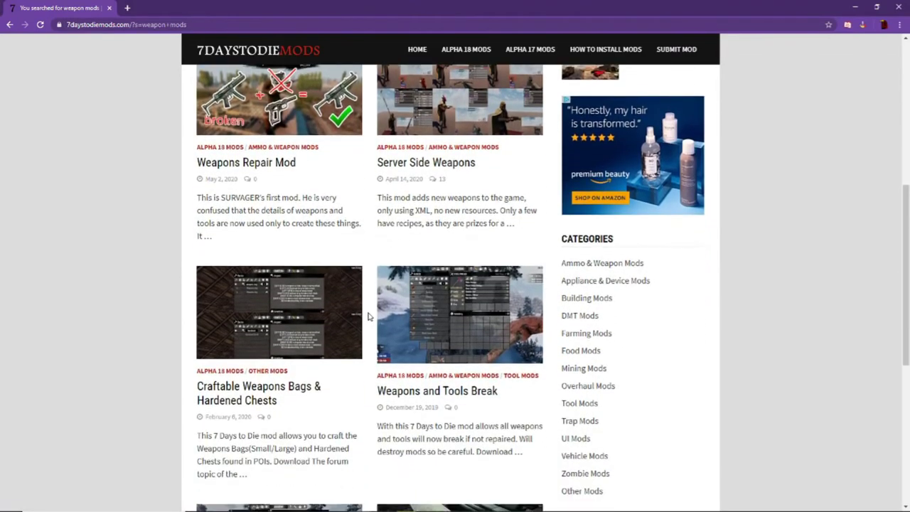
scroll(397, 297, up, 1)
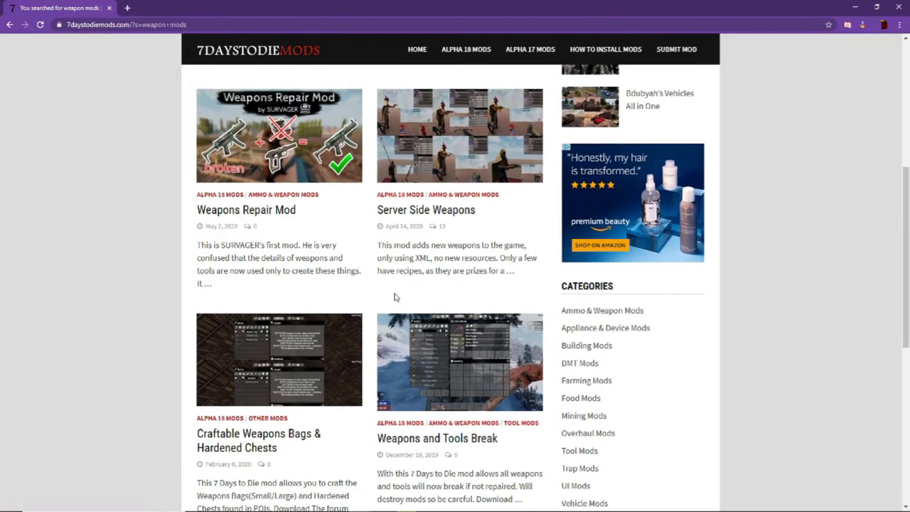
scroll(396, 298, down, 3)
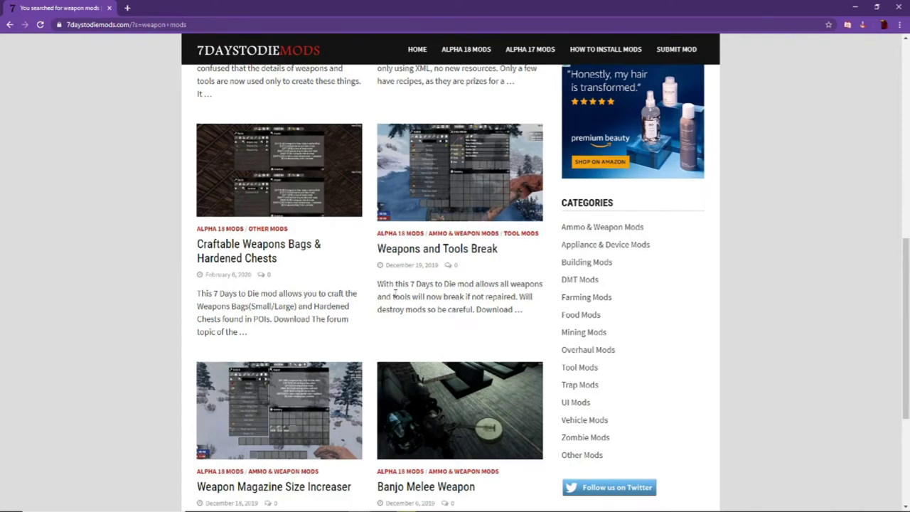
scroll(396, 295, down, 4)
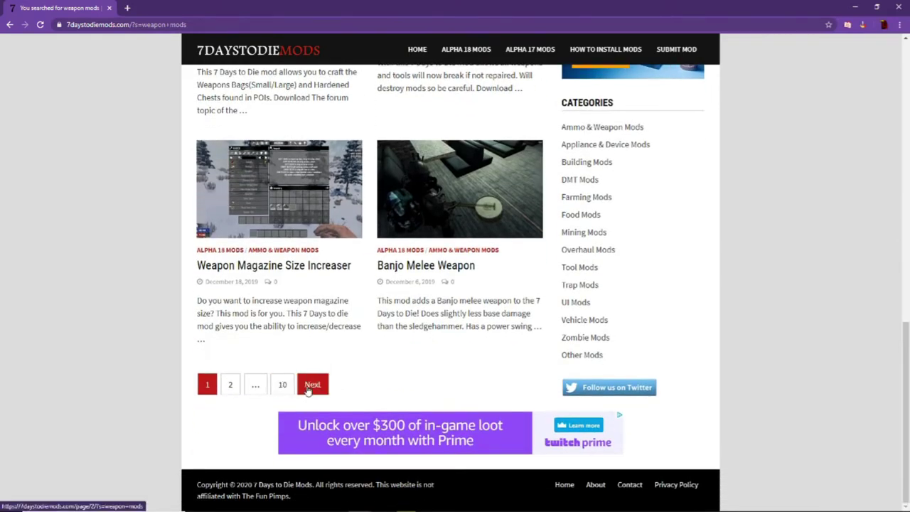
click(313, 389)
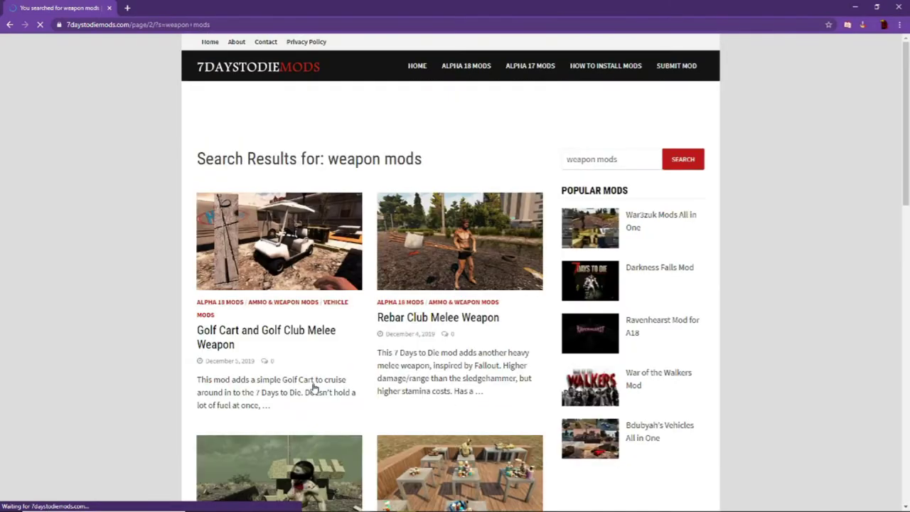
scroll(347, 357, down, 1)
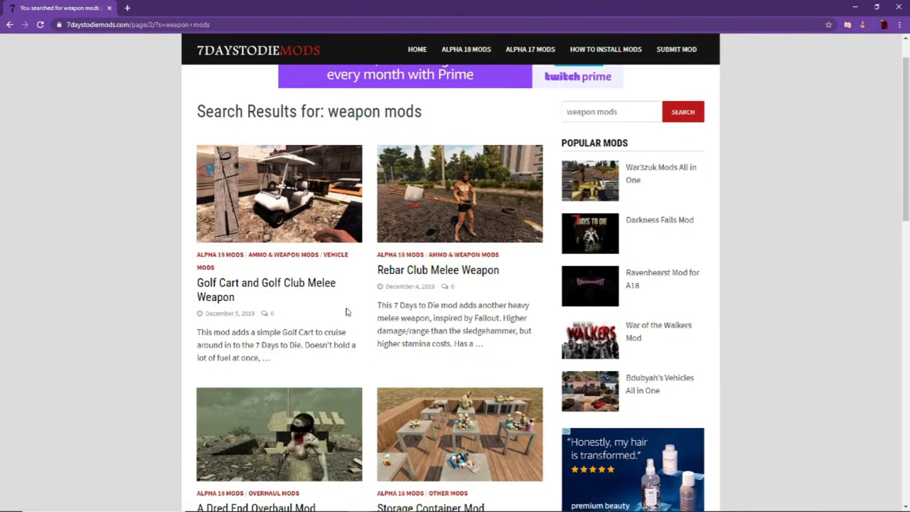
click(300, 285)
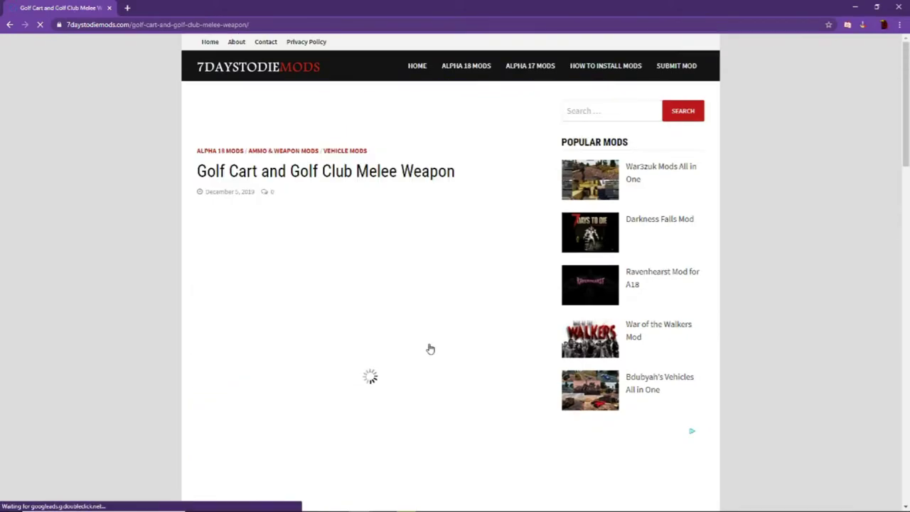
Download the Golf Cart mod and save its zipped folder as Golf Cart in the Downloads folder
scroll(467, 340, down, 1)
scroll(470, 338, down, 2)
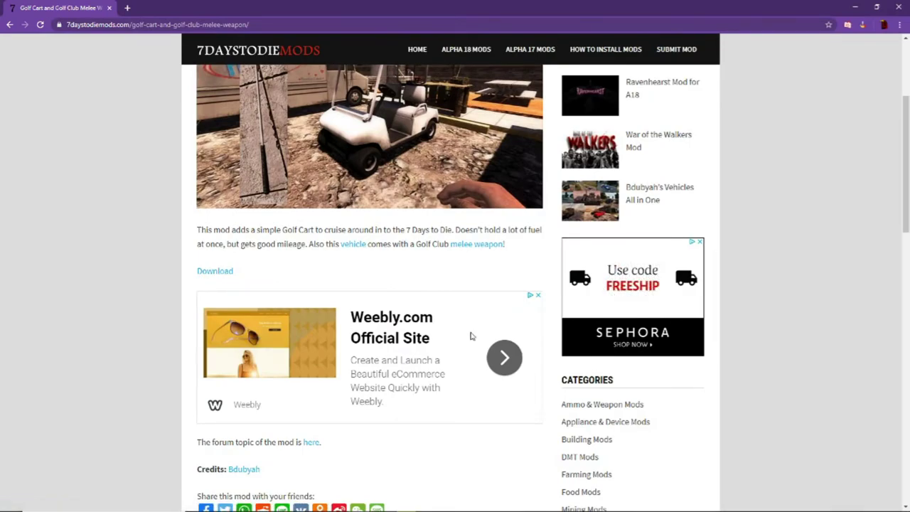
scroll(470, 336, down, 2)
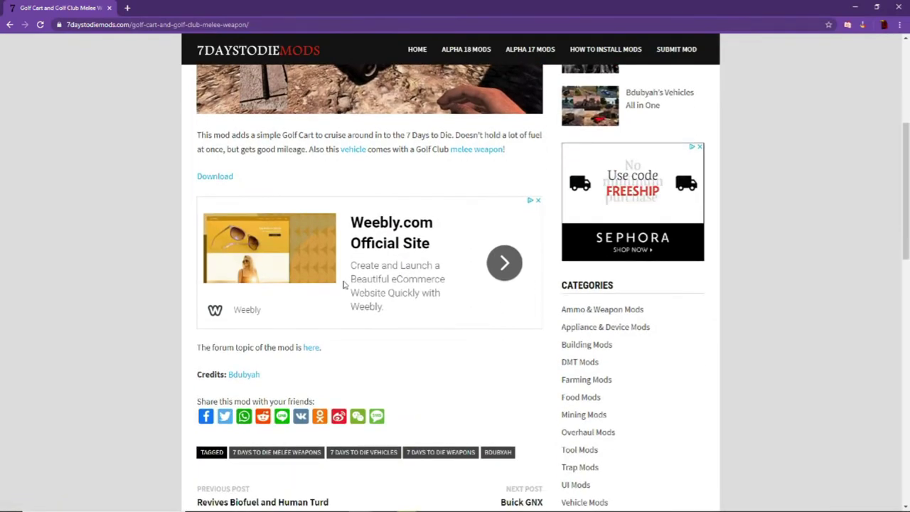
click(214, 176)
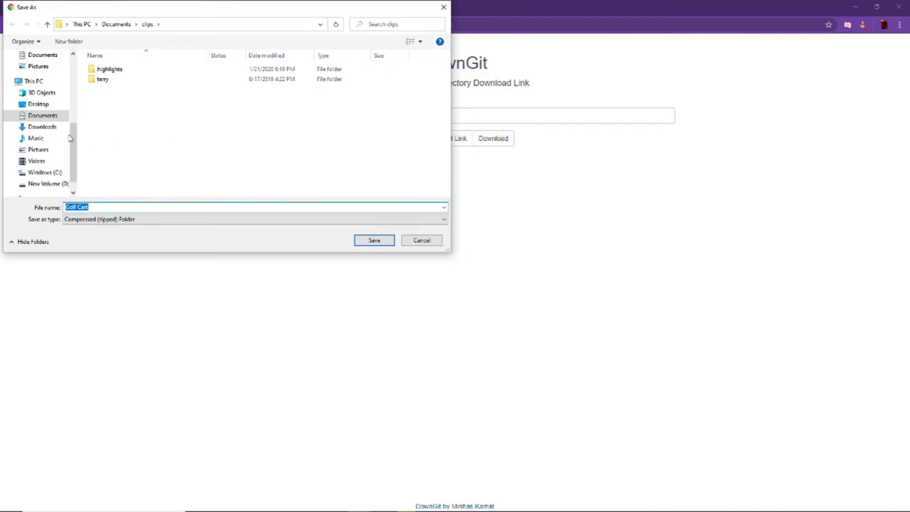
click(46, 128)
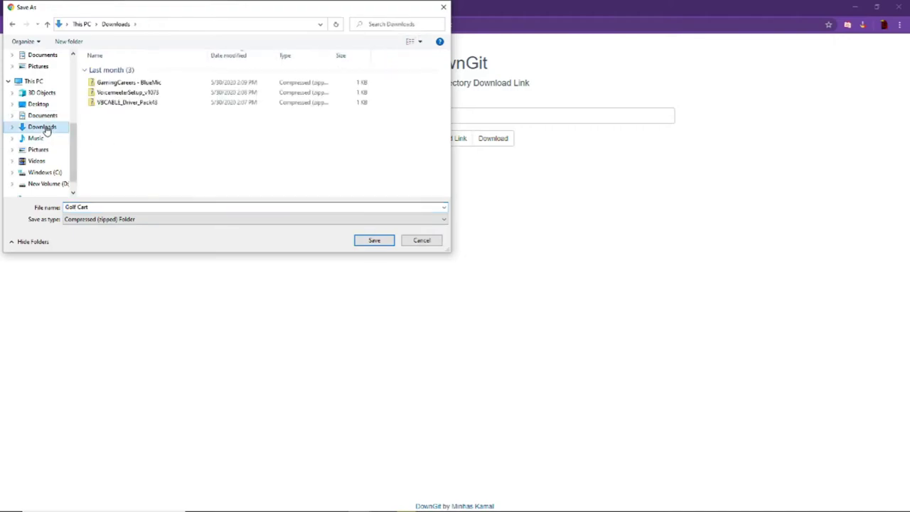
click(375, 241)
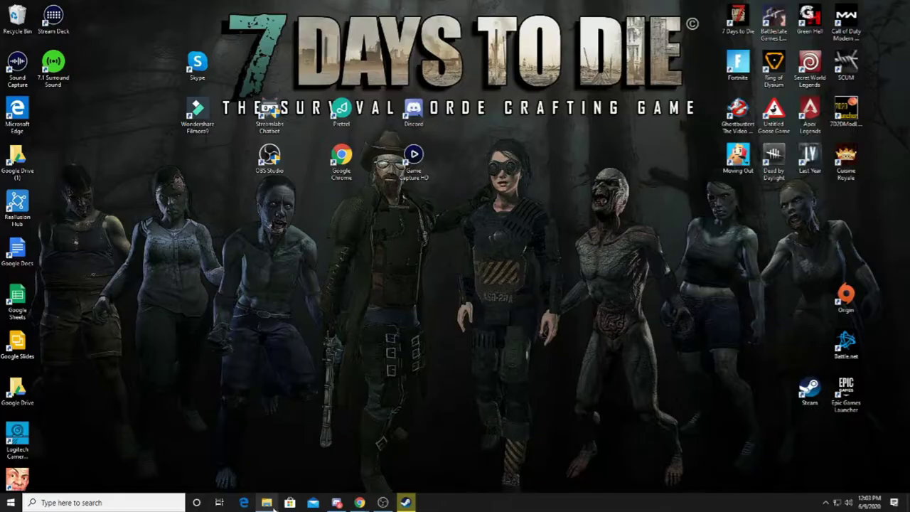
Switch to a new File Explorer window and open the Downloads folder
right_click(266, 502)
click(253, 452)
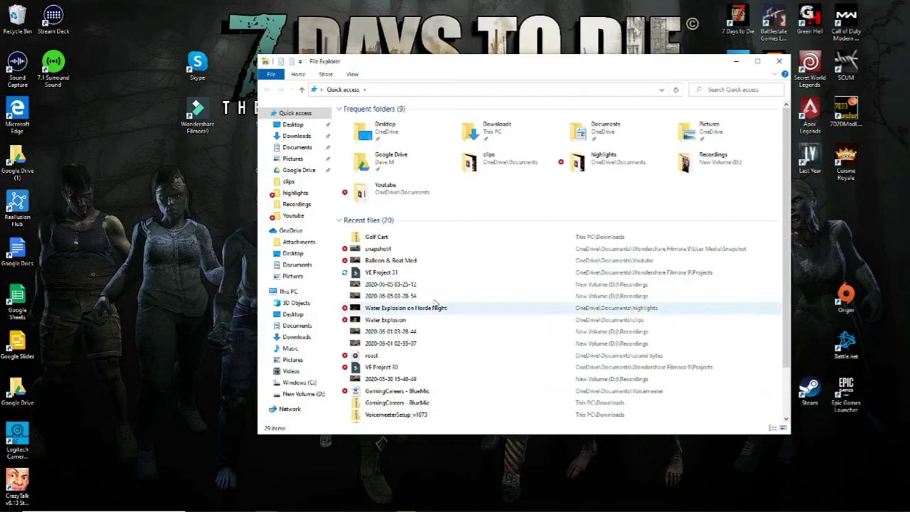
click(295, 136)
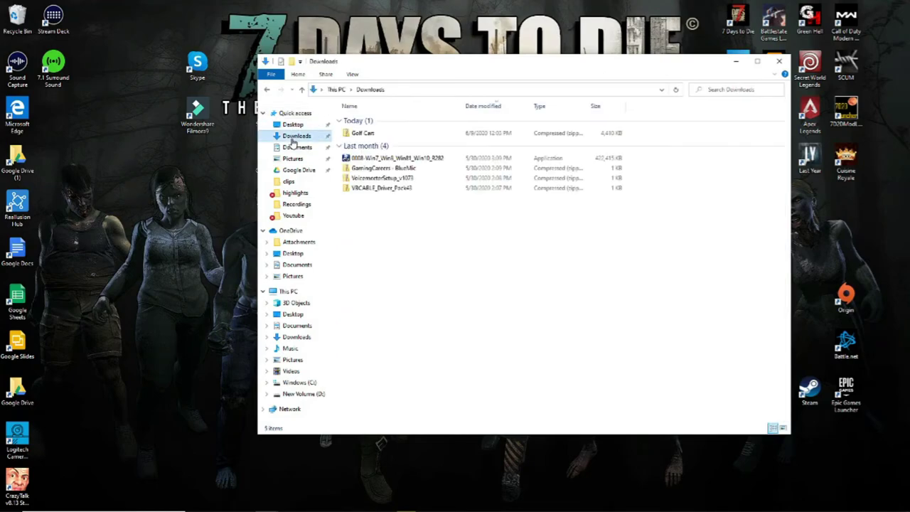
right_click(431, 138)
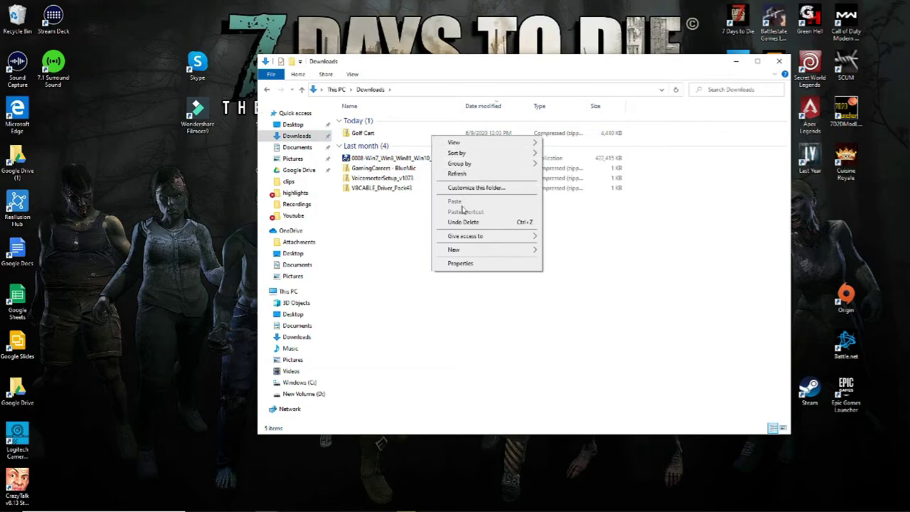
mouse_move(465, 252)
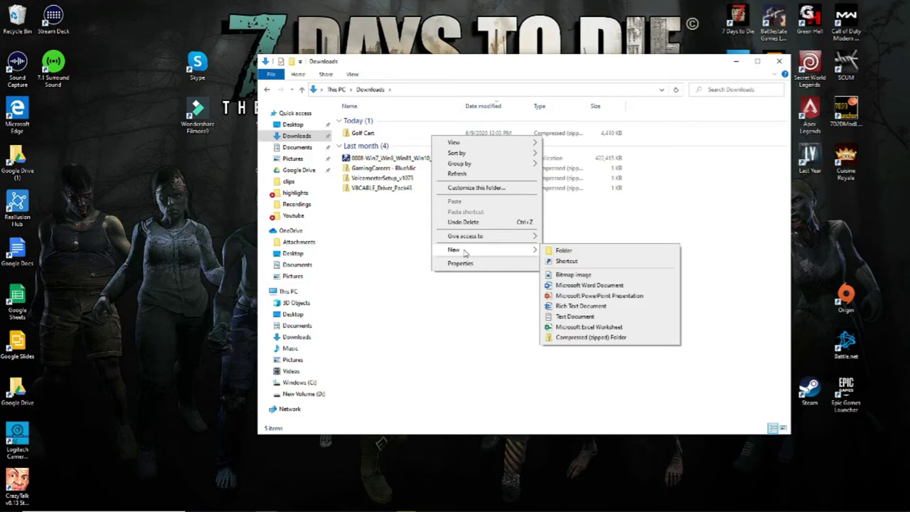
click(373, 262)
Check the contents of the downloaded Golf Cart archive, copy its inner Golf Cart folder, and close the window
double_click(364, 133)
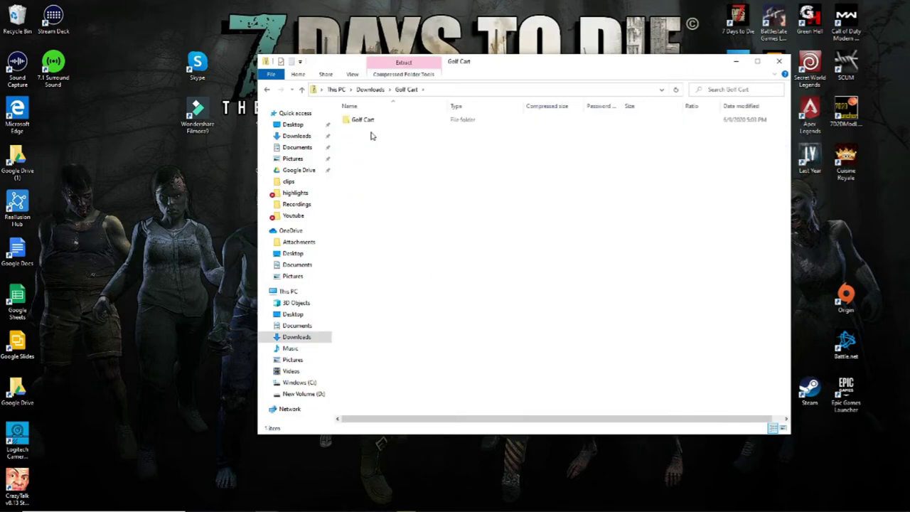
double_click(377, 123)
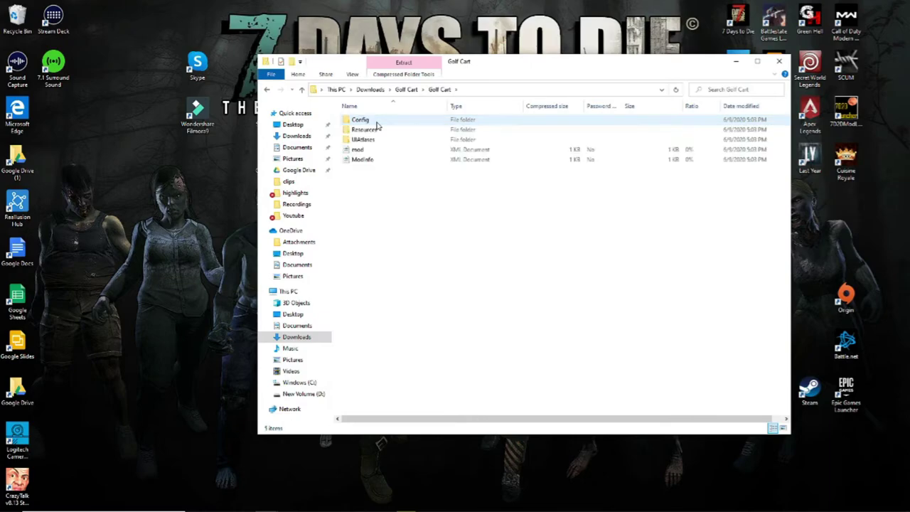
click(267, 89)
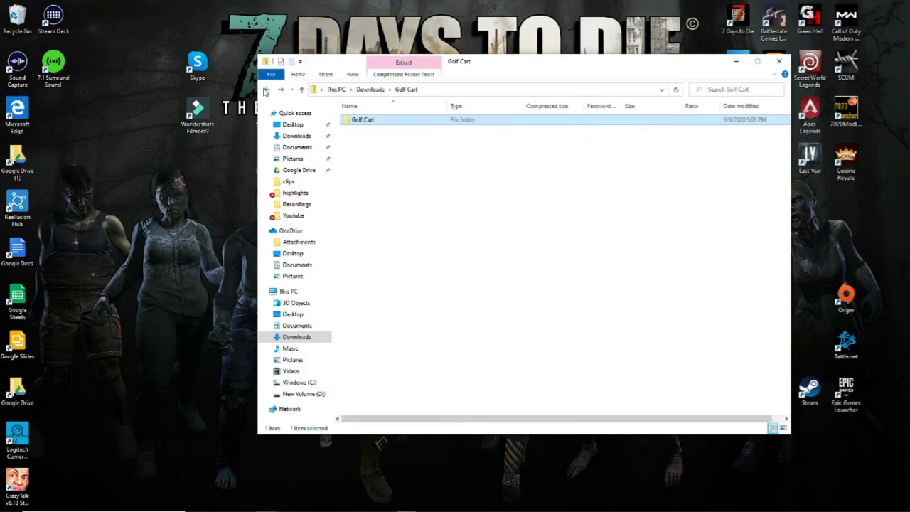
right_click(379, 121)
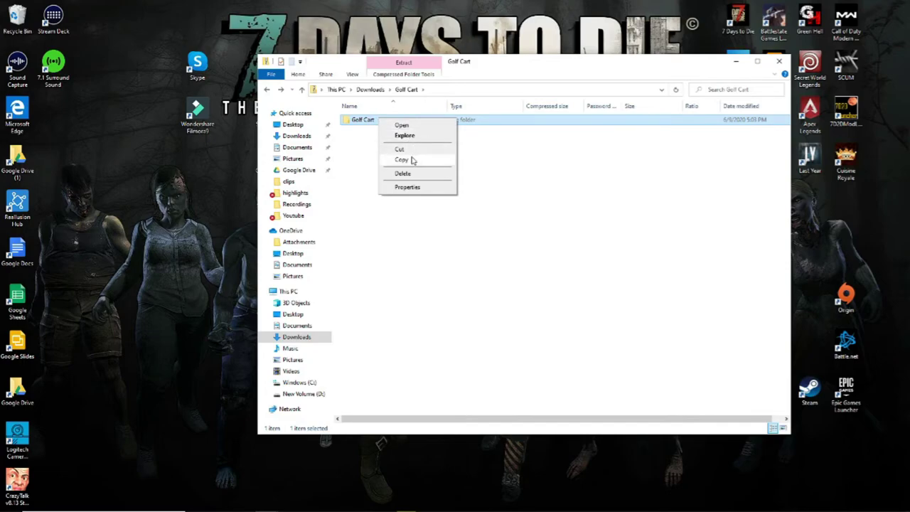
click(402, 160)
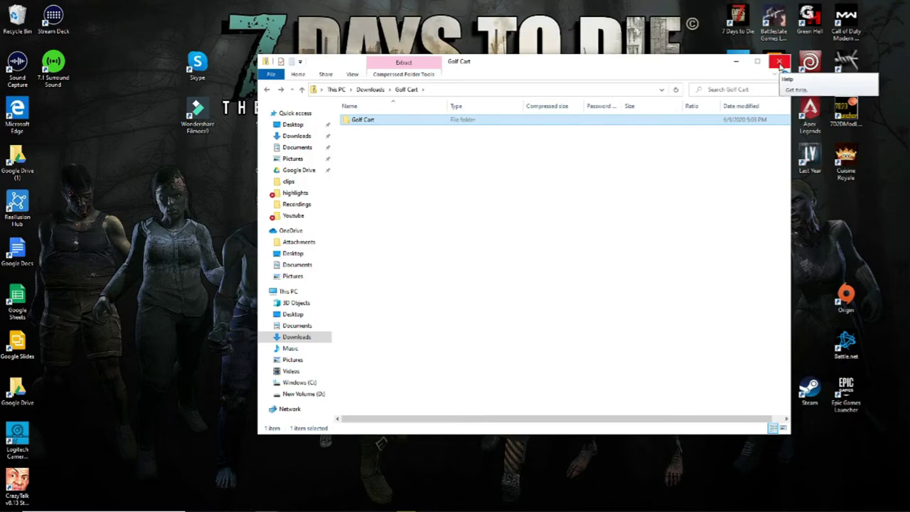
click(781, 62)
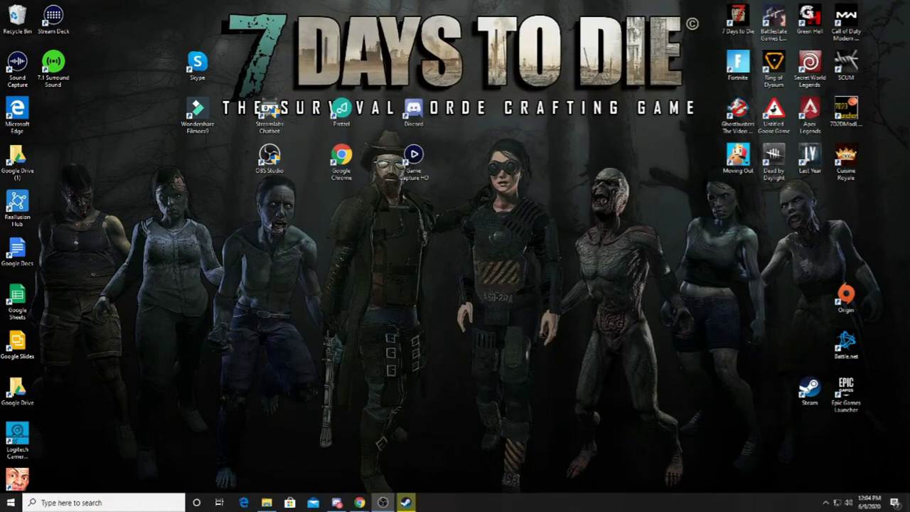
Paste the copied Golf Cart folder into the Mods folder of the 7 Days To Die directory
click(265, 503)
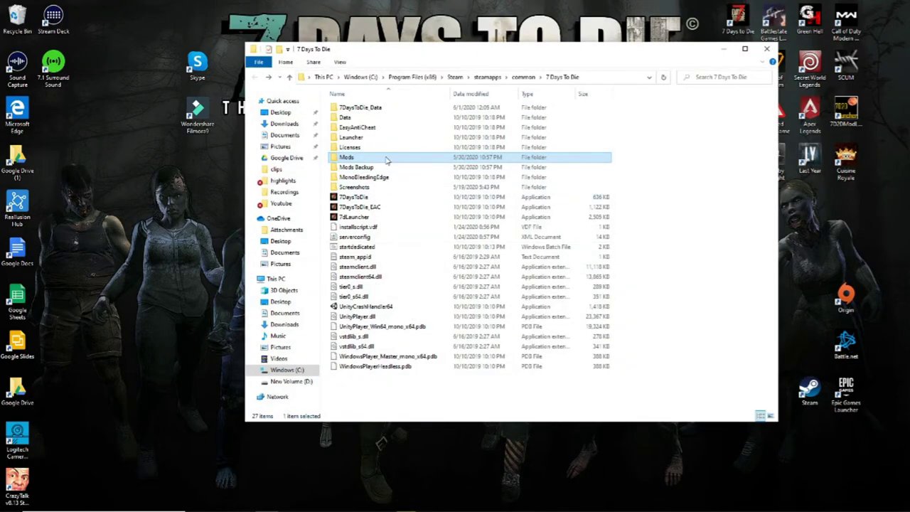
double_click(387, 160)
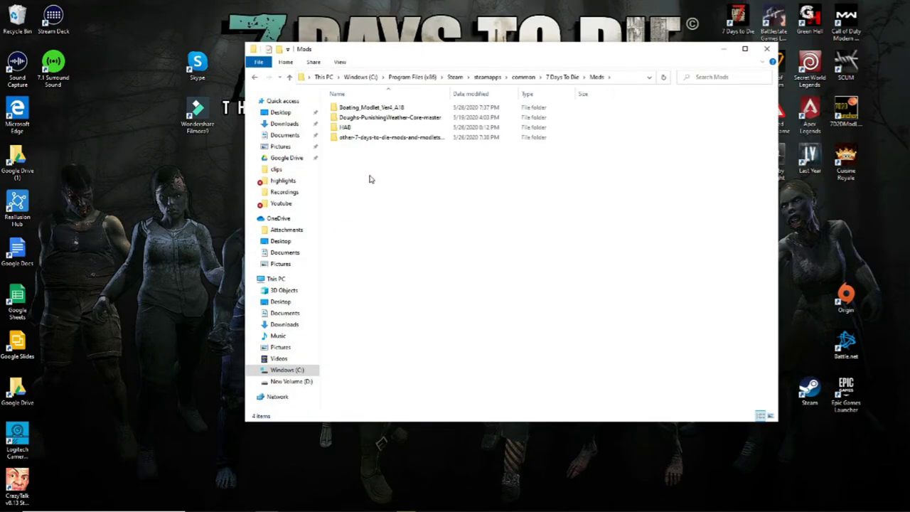
right_click(370, 181)
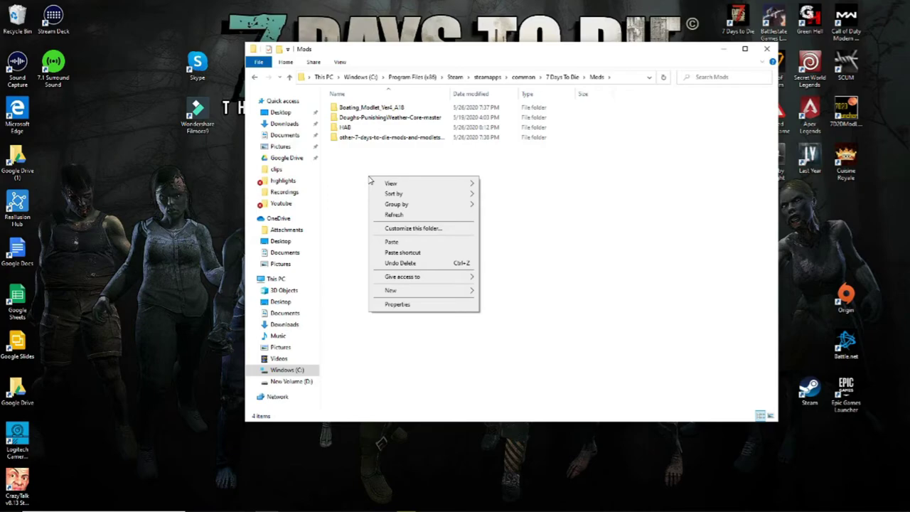
click(392, 241)
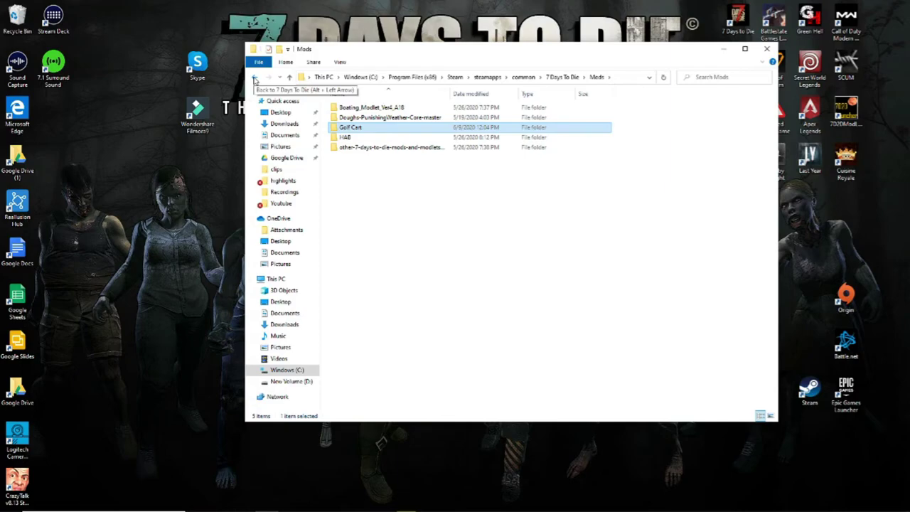
Inspect the contents of the Mods Backup folder and the Mods folder in the 7 Days To Die directory
click(255, 77)
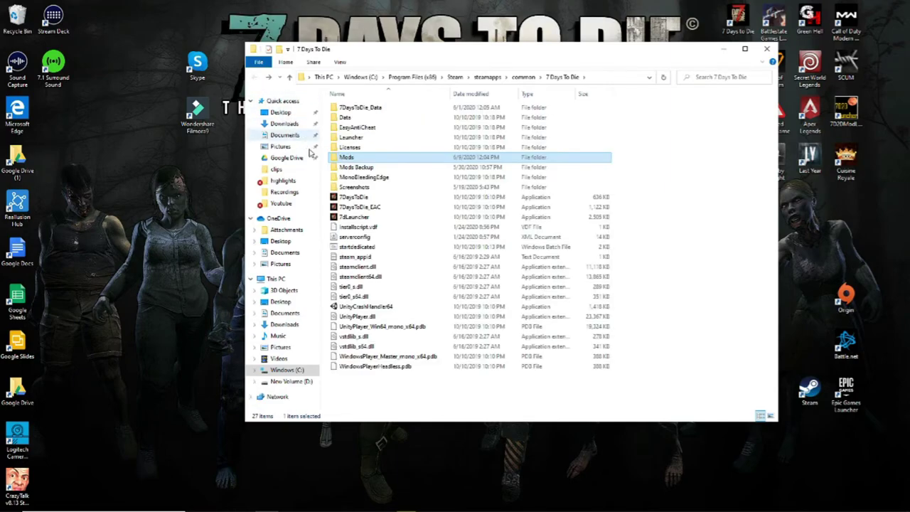
double_click(371, 168)
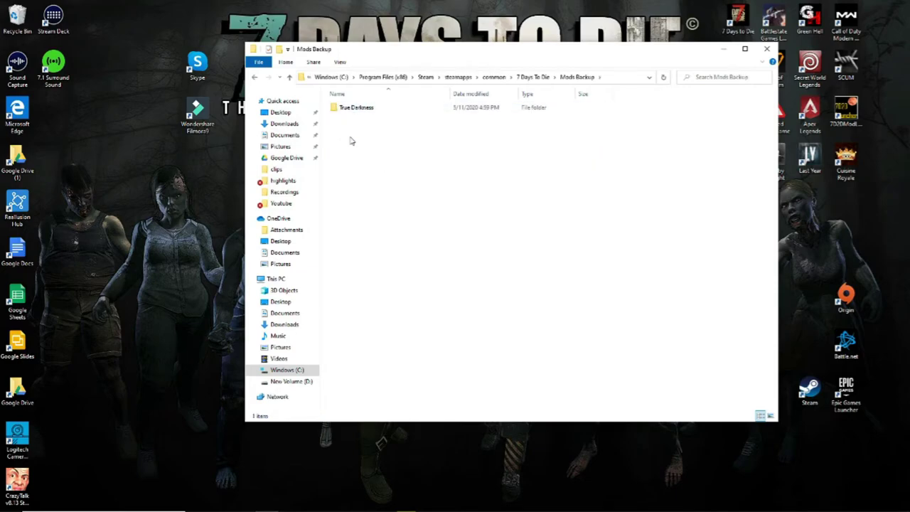
click(388, 107)
click(255, 77)
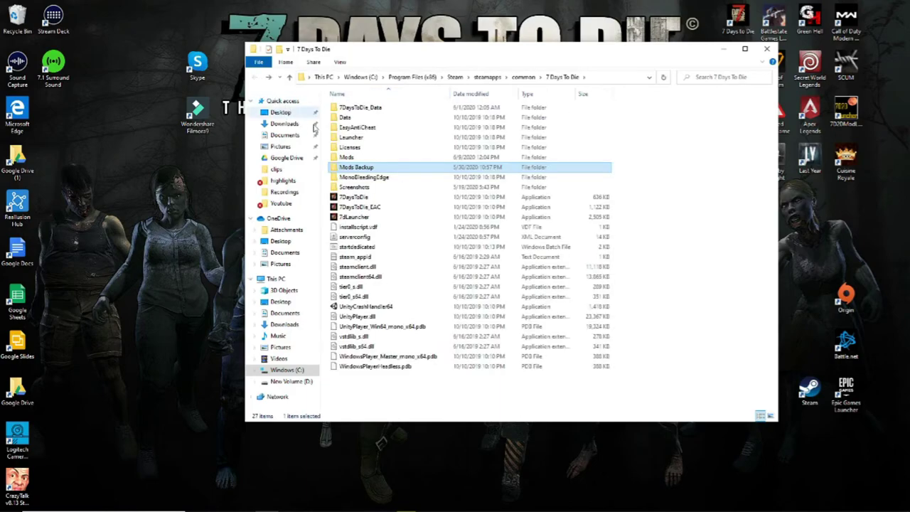
double_click(362, 162)
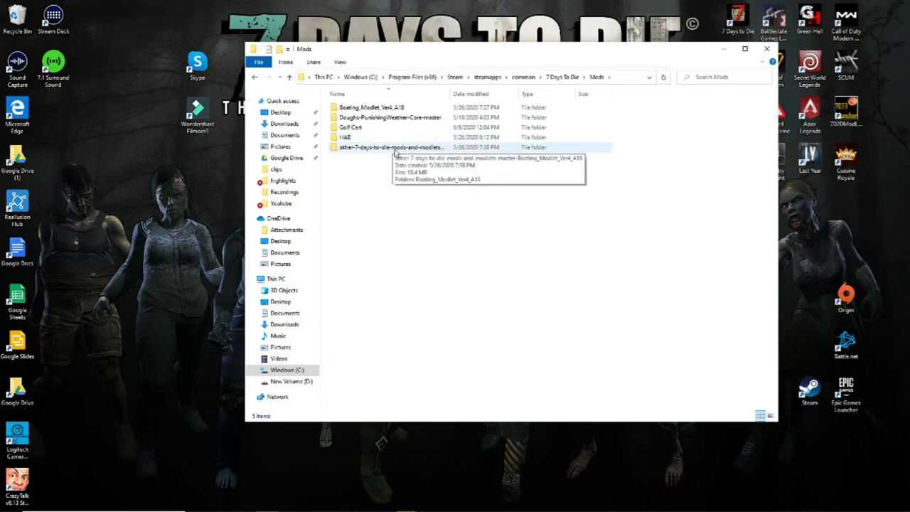
click(255, 77)
Open the Mods Backup folder again and bring up the actions available for it
double_click(349, 173)
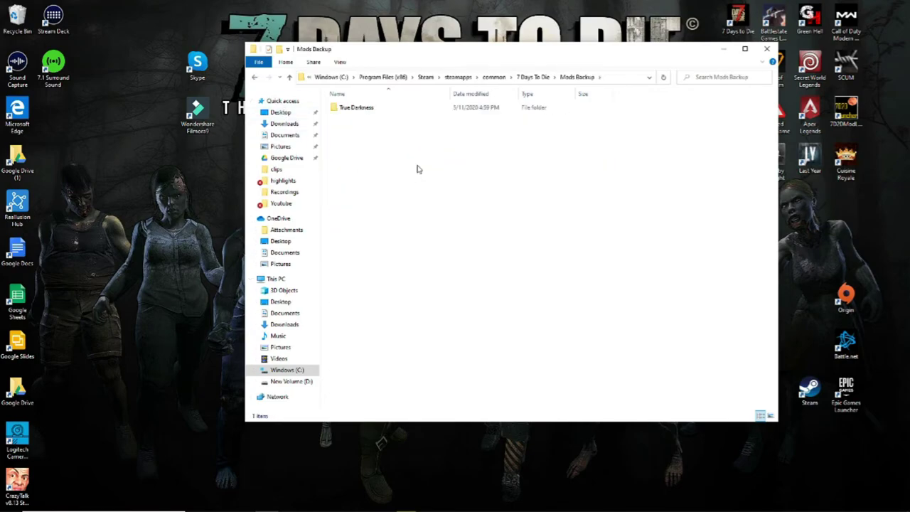
right_click(372, 174)
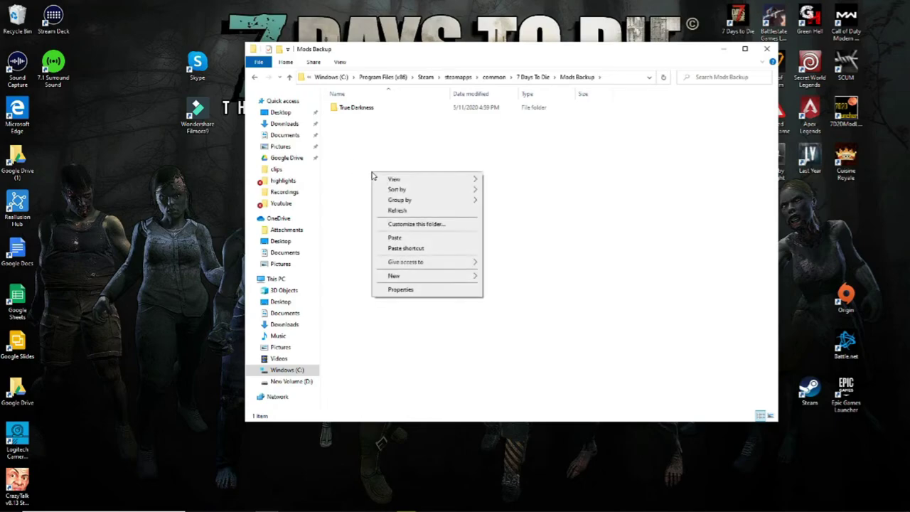